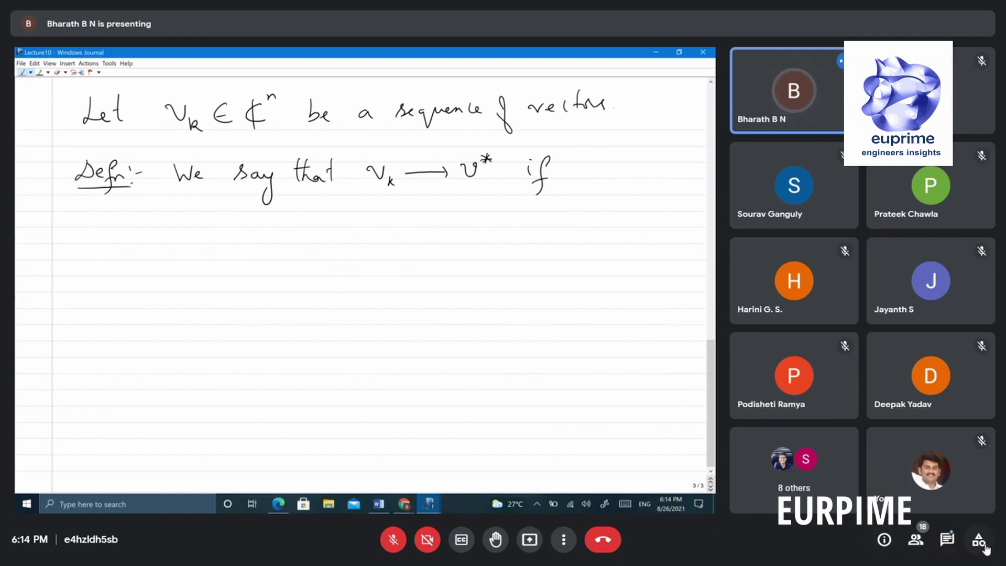
Step: Read the in-call chat messages, then close the panel to return to the shared notes
click(946, 541)
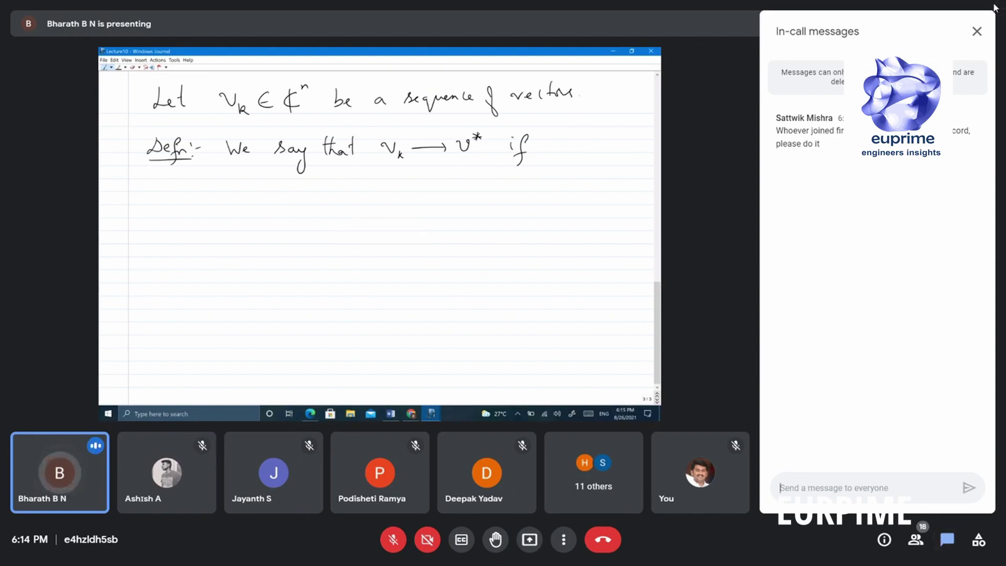
click(976, 31)
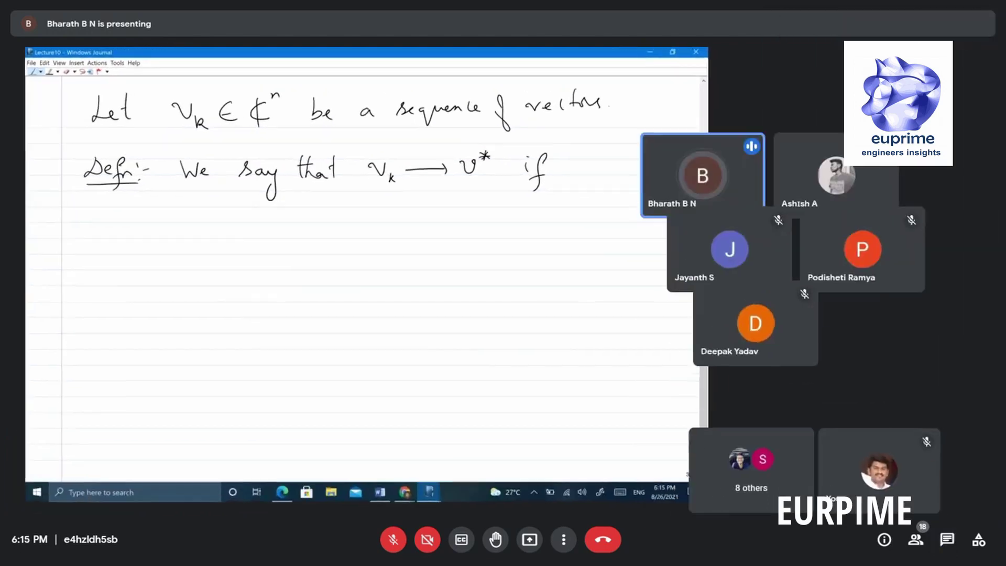